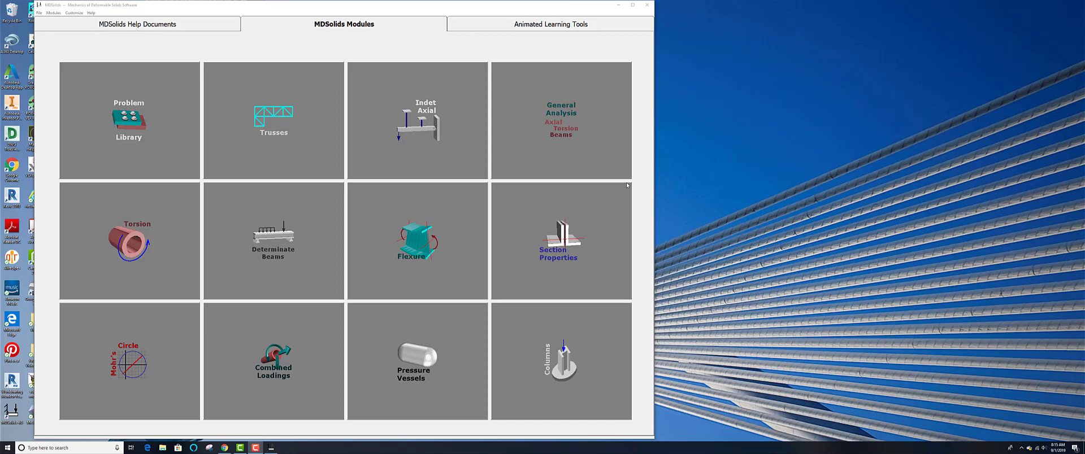
Step: Open the Section Properties module and start a user-defined rectangle shape
{"action": "left_click", "coordinate": [565, 229]}
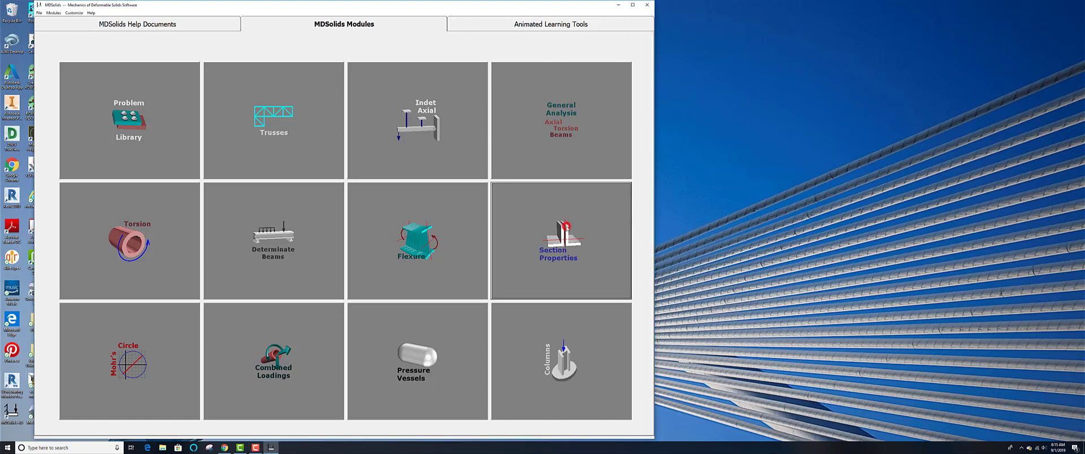
{"action": "left_click_drag", "start_coordinate": [151, 12], "coordinate": [246, 16]}
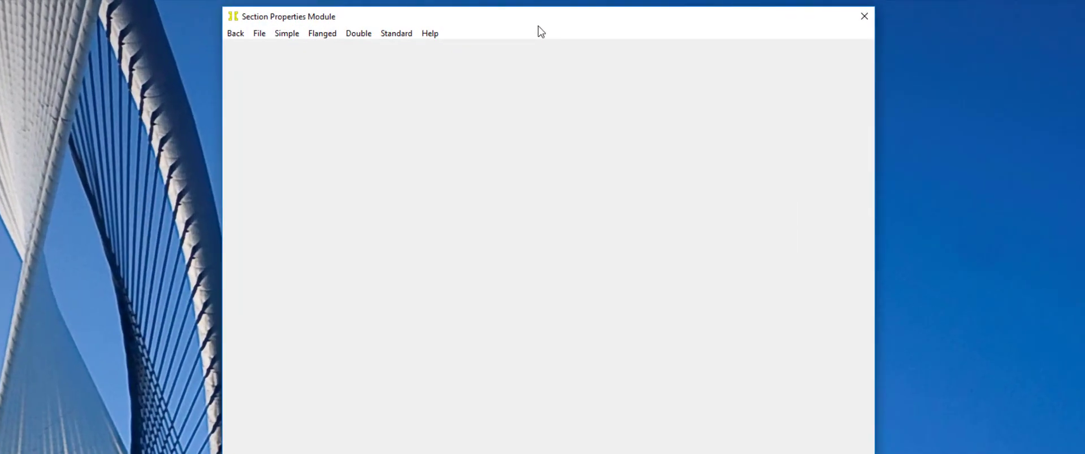
{"action": "left_click", "coordinate": [283, 35]}
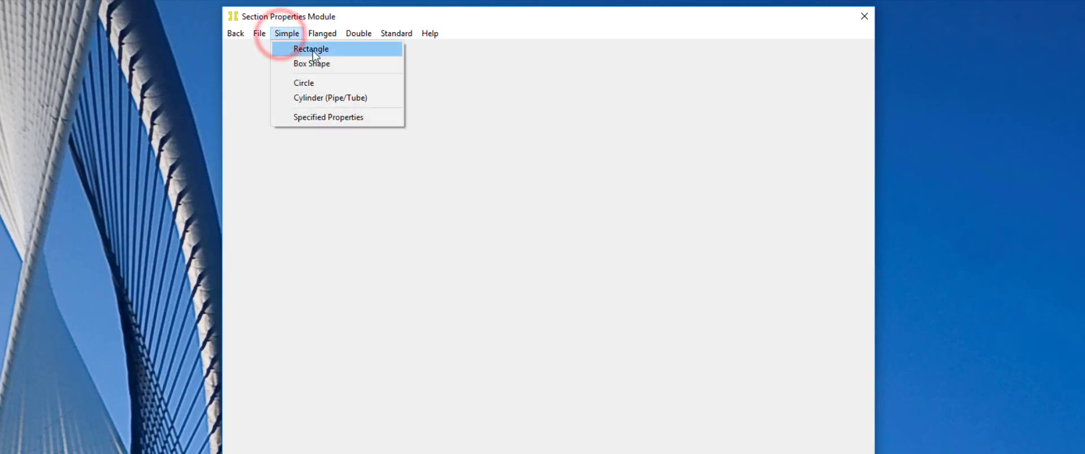
{"action": "left_click", "coordinate": [302, 46]}
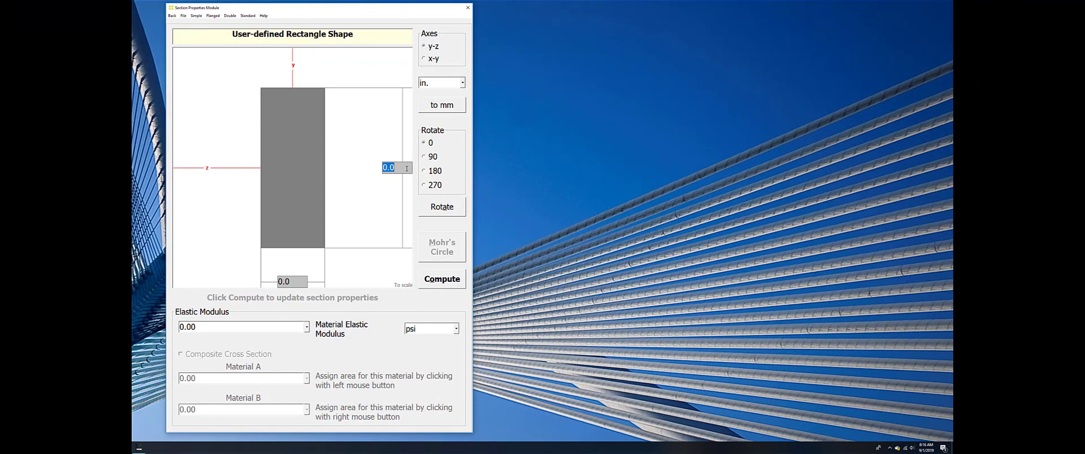
Step: Set the rectangle's height to 3.5 in. and width to 1.5 in., and compute its section properties
{"action": "type", "text": "3.5"}
{"action": "key", "text": "Tab"}
{"action": "type", "text": "1.5"}
{"action": "left_click", "coordinate": [454, 281]}
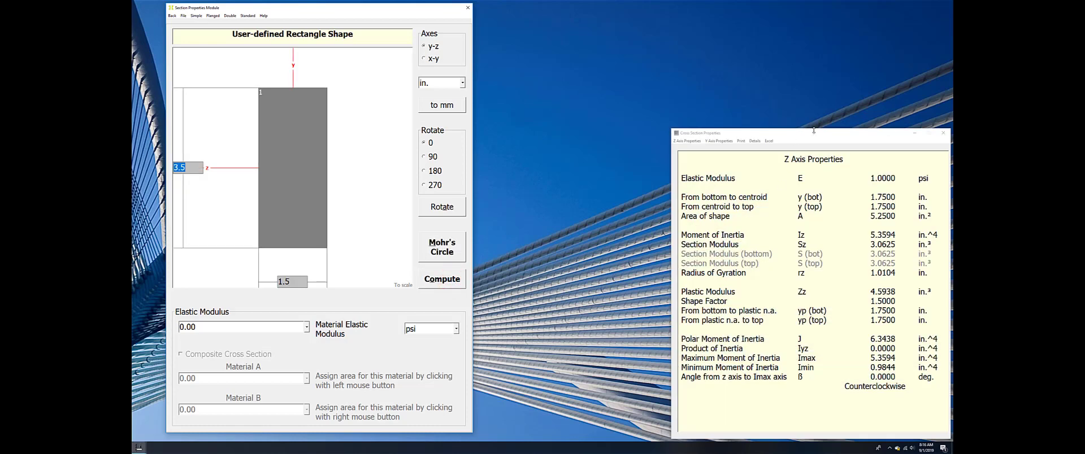
{"action": "left_click_drag", "start_coordinate": [814, 134], "coordinate": [657, 43]}
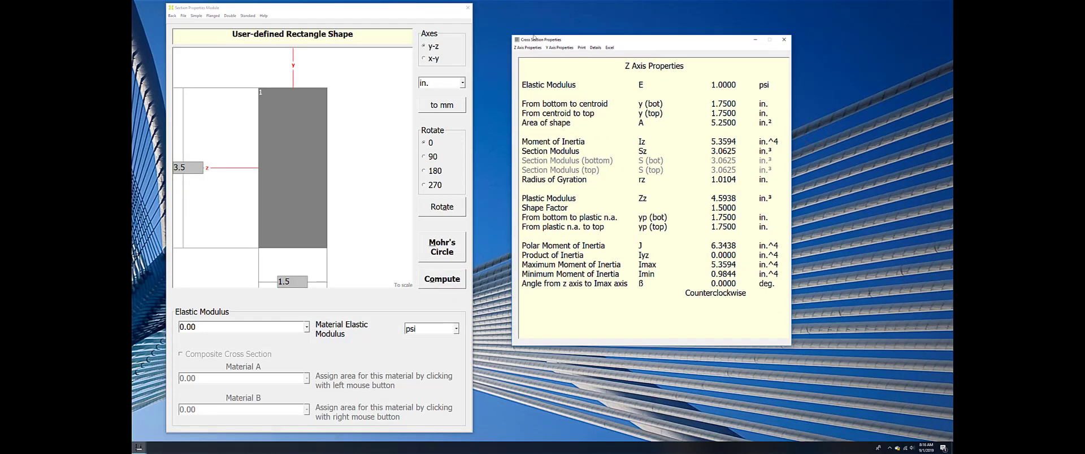
Step: Switch the section axes to x-y, recompute the properties and display the X Axis Properties
{"action": "left_click", "coordinate": [425, 57]}
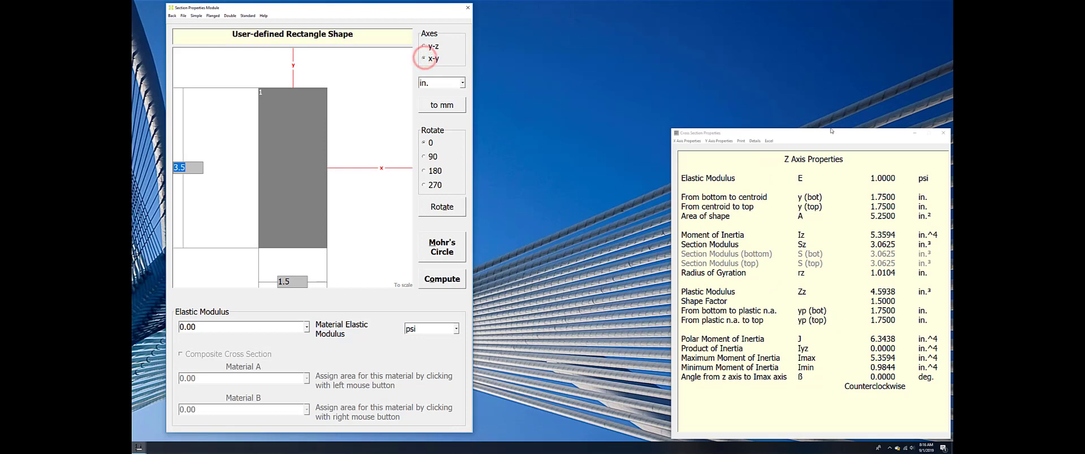
{"action": "left_click_drag", "start_coordinate": [832, 136], "coordinate": [682, 35]}
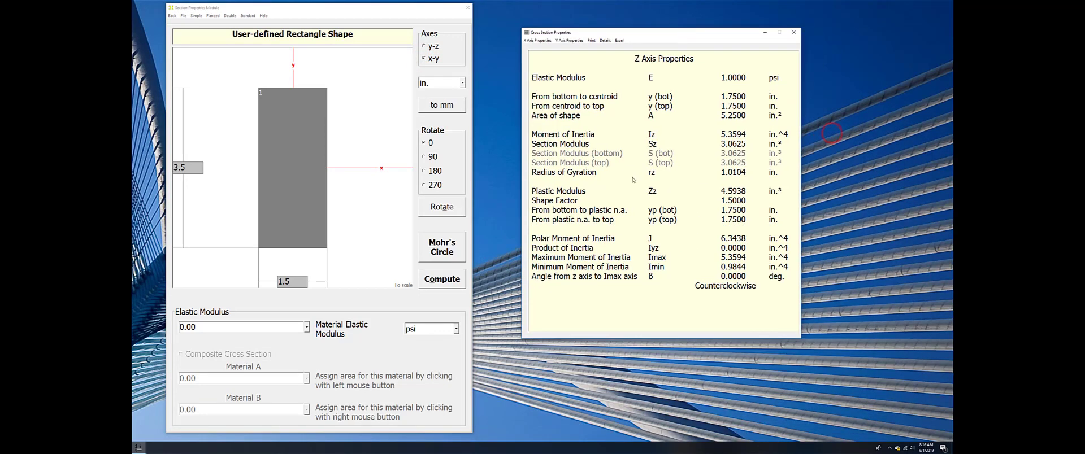
{"action": "left_click", "coordinate": [432, 279]}
{"action": "left_click_drag", "start_coordinate": [820, 135], "coordinate": [649, 37]}
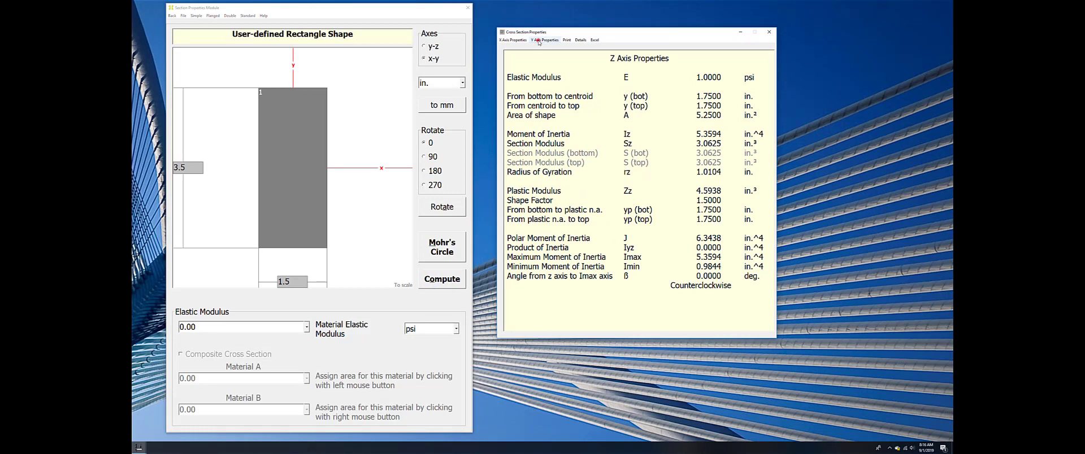
{"action": "left_click", "coordinate": [544, 40]}
{"action": "left_click", "coordinate": [512, 41]}
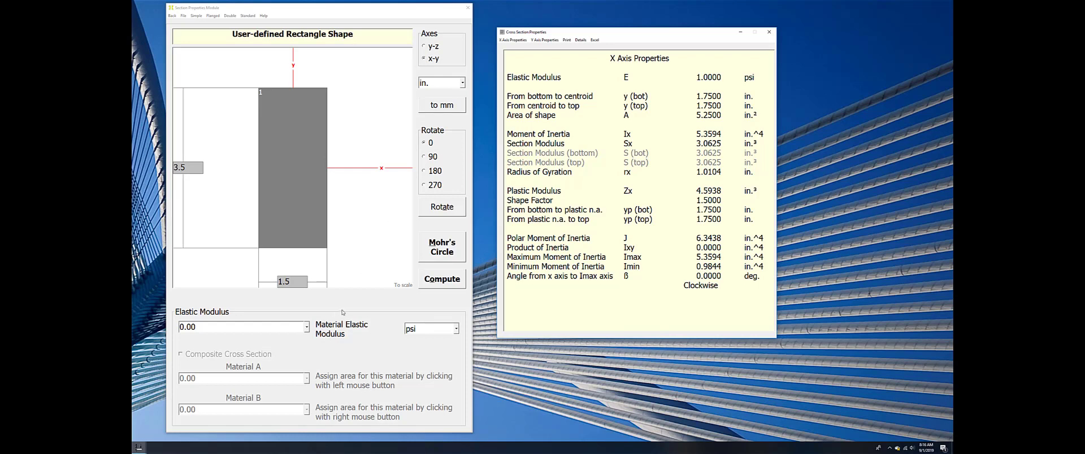
Step: Assign the Wood-Douglas fir elastic modulus in psi to the rectangle and recompute its section properties
{"action": "left_click", "coordinate": [307, 327]}
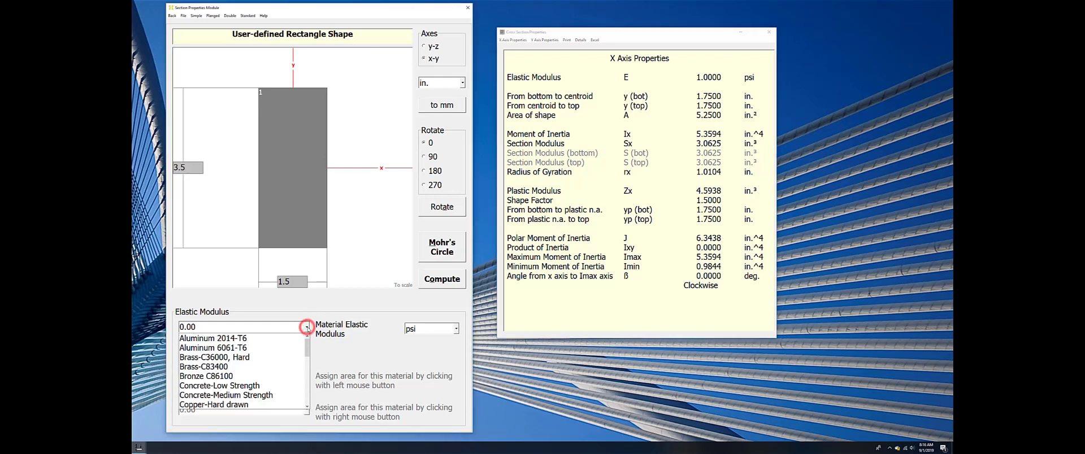
{"action": "scroll", "coordinate": [218, 355], "scroll_direction": "down", "scroll_amount": 3}
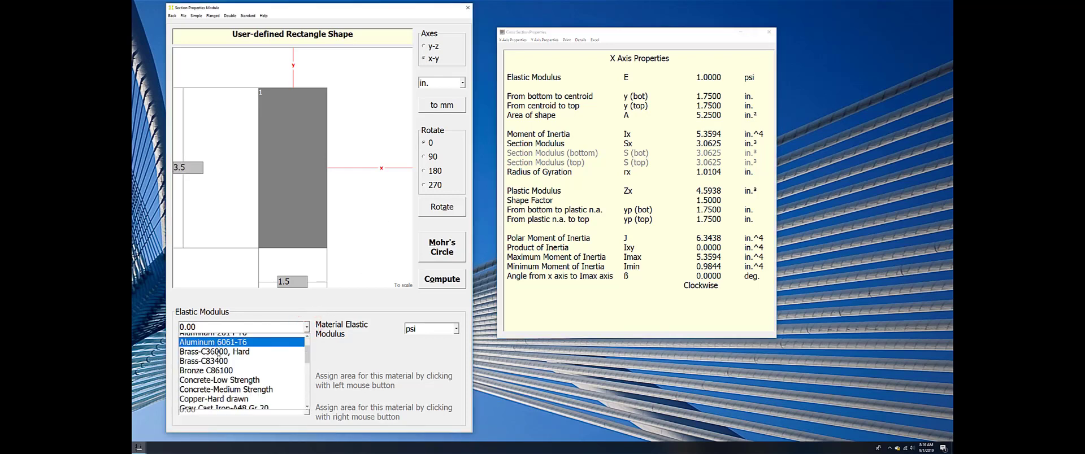
{"action": "scroll", "coordinate": [218, 354], "scroll_direction": "down", "scroll_amount": 3}
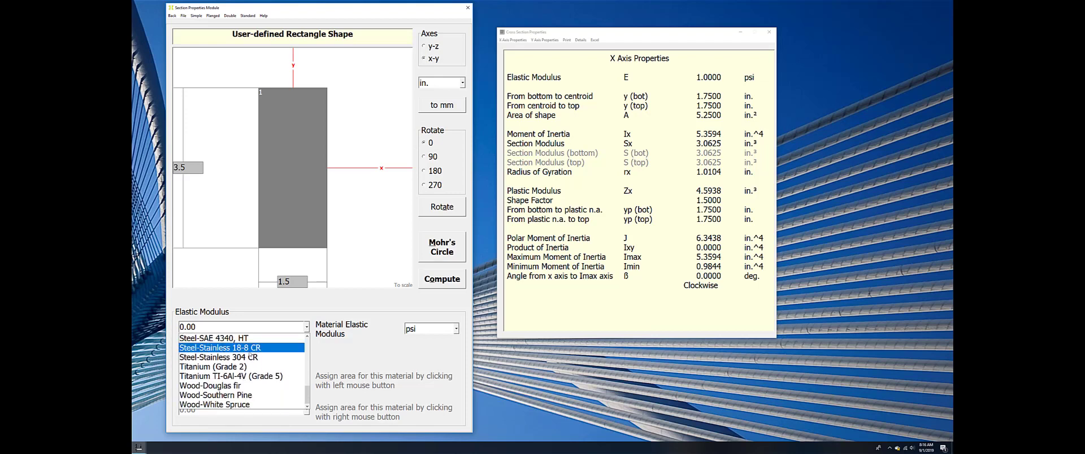
{"action": "left_click", "coordinate": [229, 386]}
{"action": "left_click", "coordinate": [438, 281]}
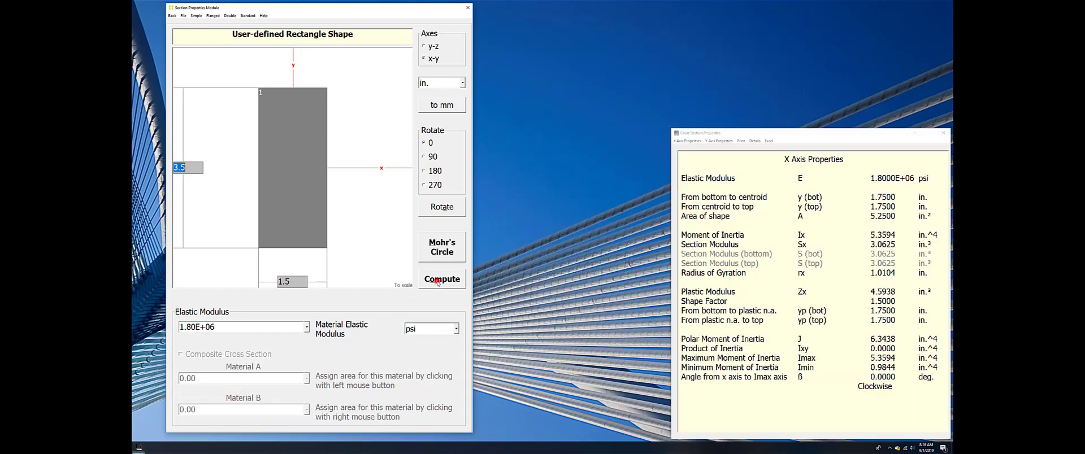
{"action": "left_click_drag", "start_coordinate": [815, 132], "coordinate": [699, 55]}
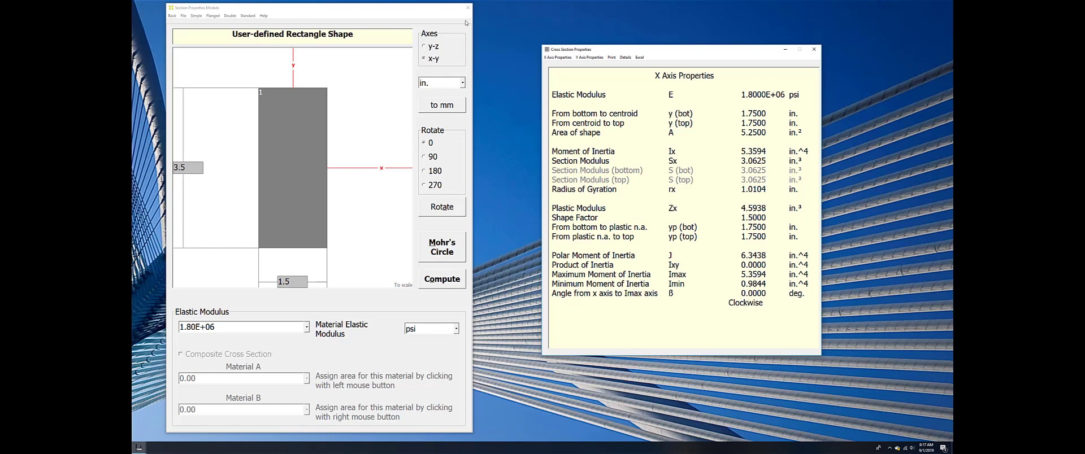
Step: Create a simply supported beam in the Determinate Beams module, 120 in. long with the right support at 120 in
{"action": "left_click", "coordinate": [169, 15]}
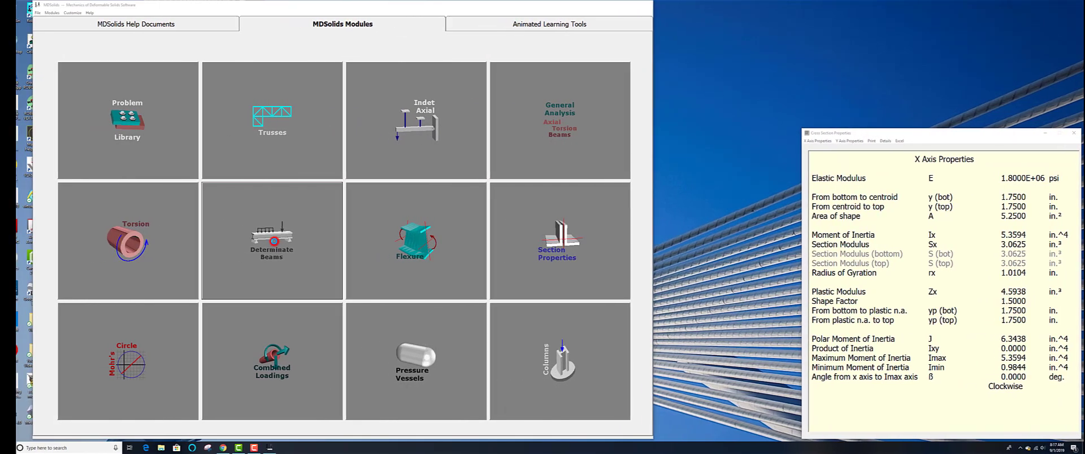
{"action": "left_click", "coordinate": [144, 237]}
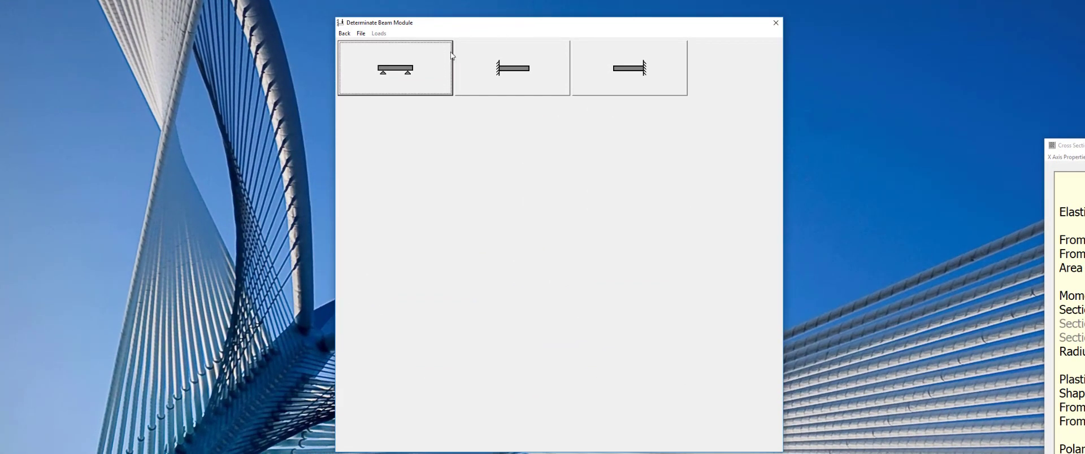
{"action": "left_click", "coordinate": [405, 71]}
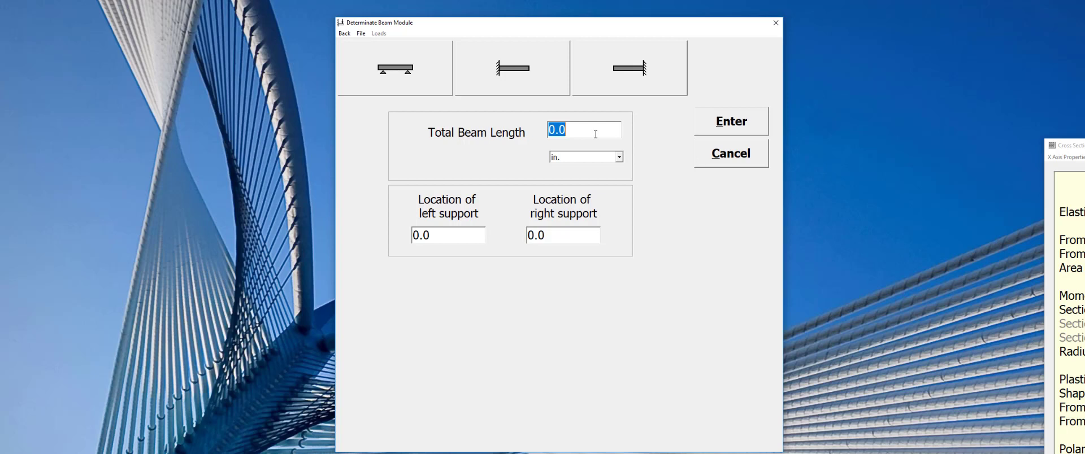
{"action": "type", "text": "120"}
{"action": "left_click", "coordinate": [569, 235]}
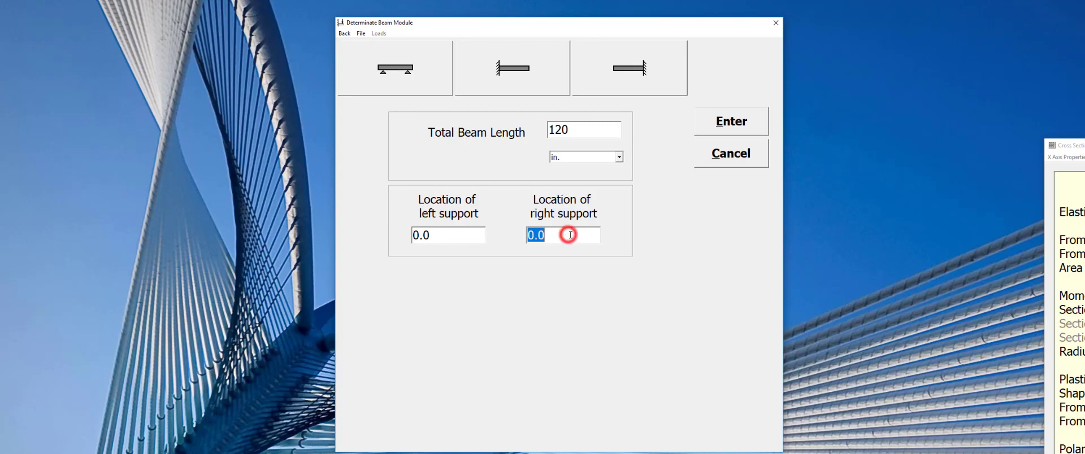
{"action": "type", "text": "120"}
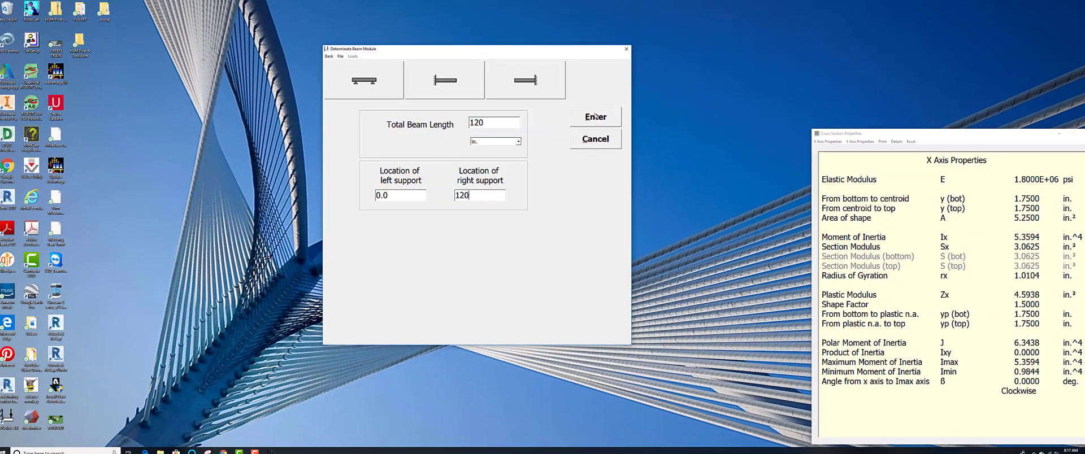
{"action": "left_click", "coordinate": [693, 119]}
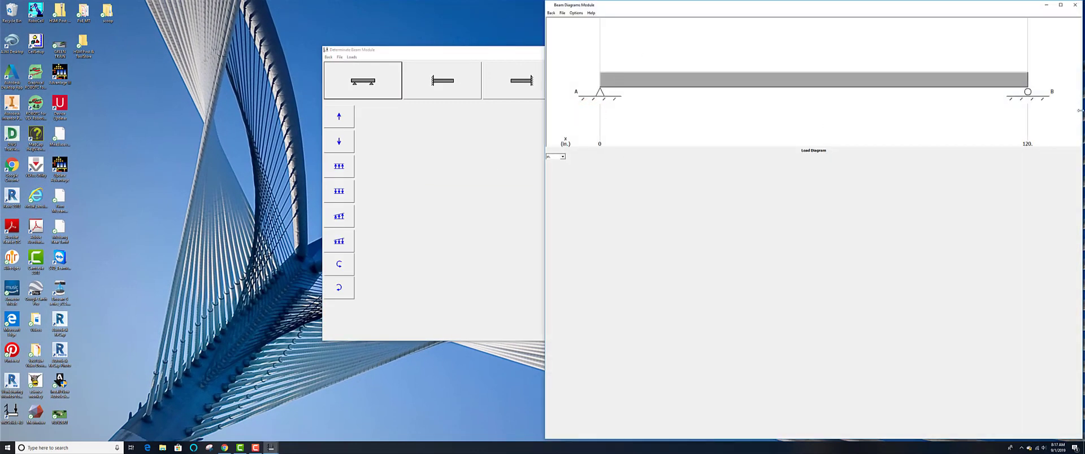
Step: Add a downward concentrated load of 150 lb at x = 60 in. on the beam
{"action": "left_click_drag", "start_coordinate": [506, 53], "coordinate": [365, 28]}
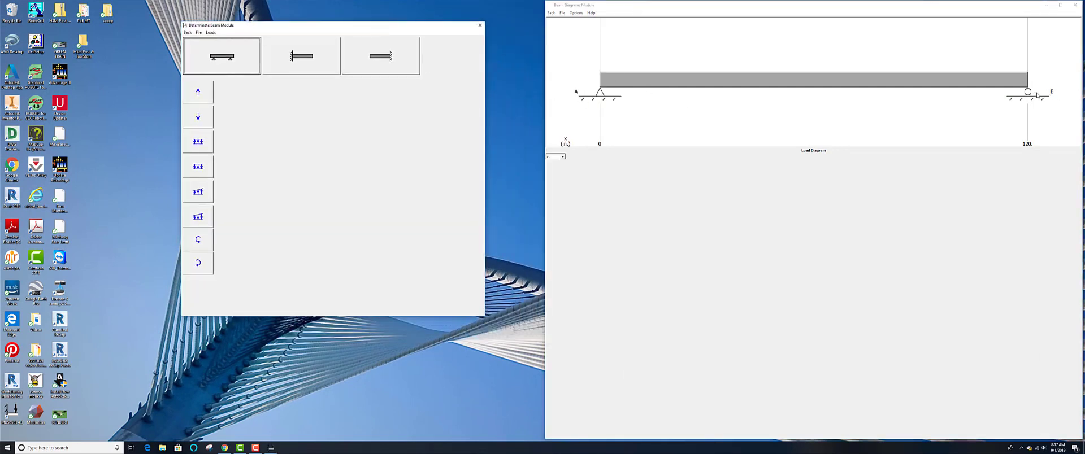
{"action": "left_click", "coordinate": [198, 118]}
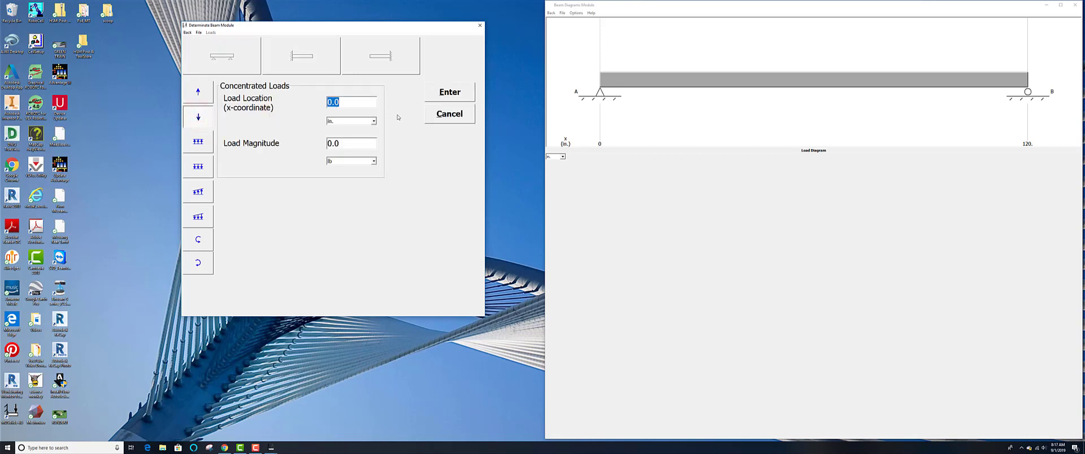
{"action": "type", "text": "60"}
{"action": "double_click", "coordinate": [359, 146]}
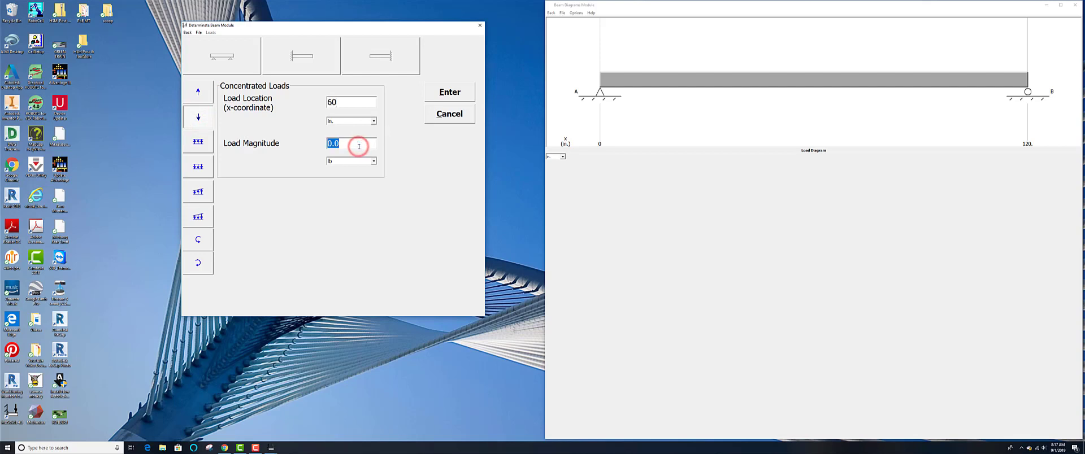
{"action": "type", "text": "150"}
{"action": "left_click", "coordinate": [448, 91]}
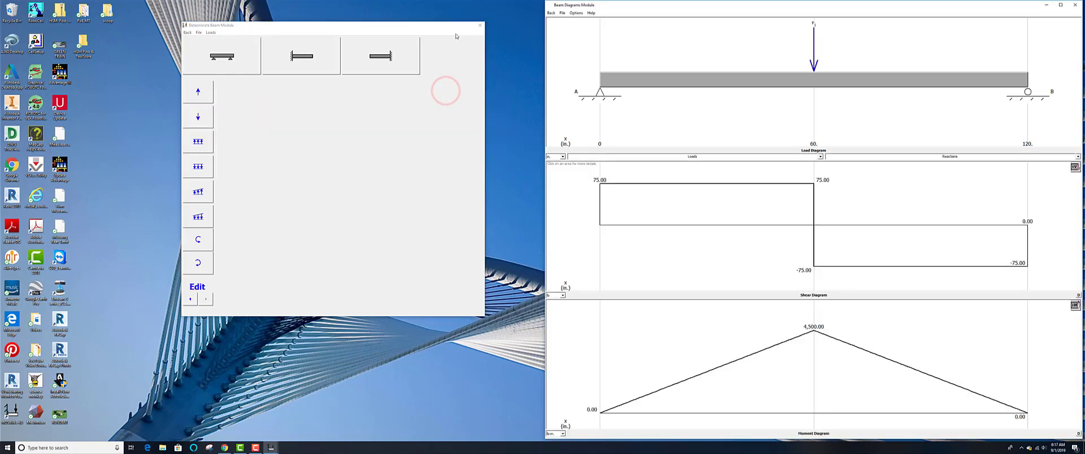
Step: Arrange the beam windows side by side and display the beam's slope and deflection diagrams
{"action": "left_click_drag", "start_coordinate": [416, 28], "coordinate": [327, 21]}
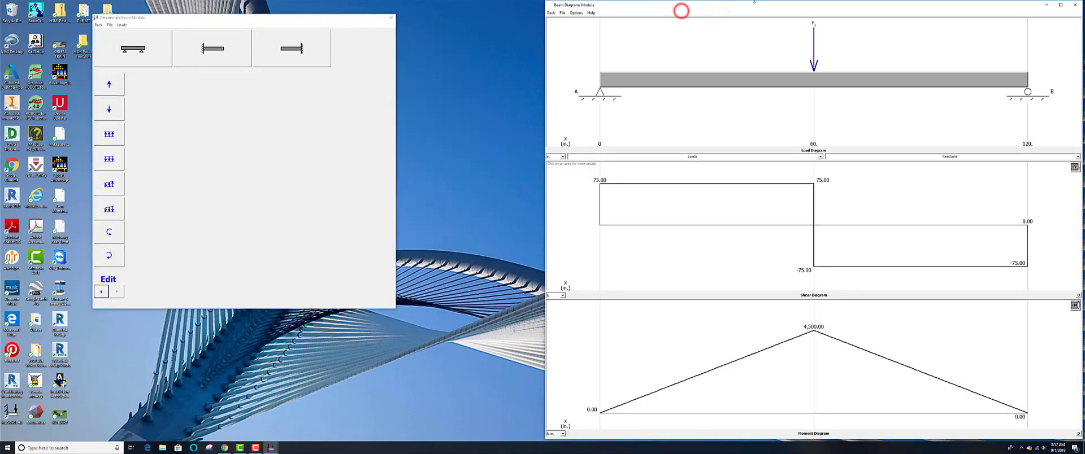
{"action": "left_click_drag", "start_coordinate": [758, 1], "coordinate": [638, 7]}
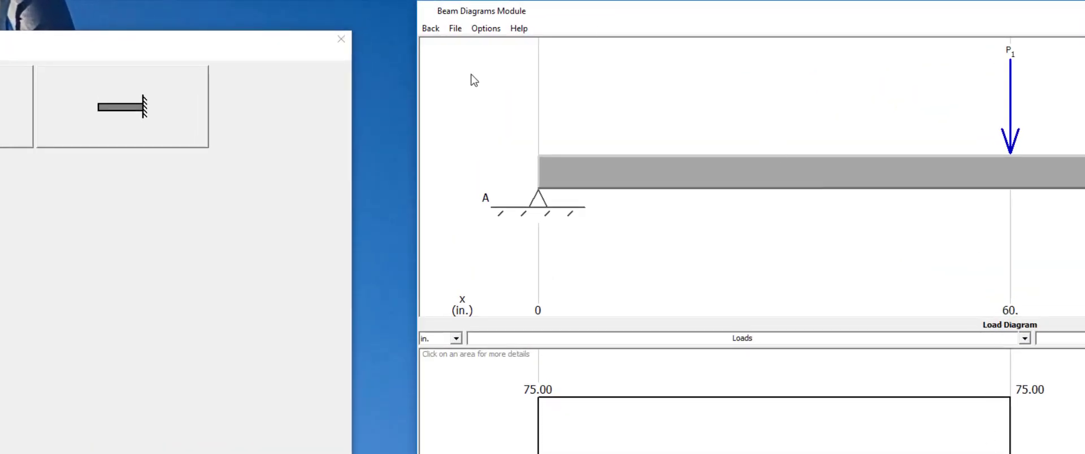
{"action": "left_click", "coordinate": [478, 27]}
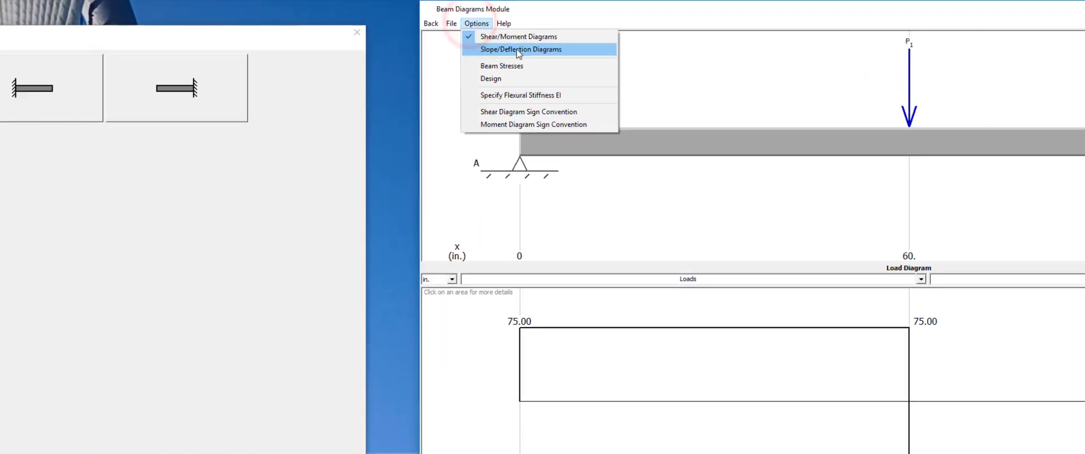
{"action": "left_click", "coordinate": [509, 59]}
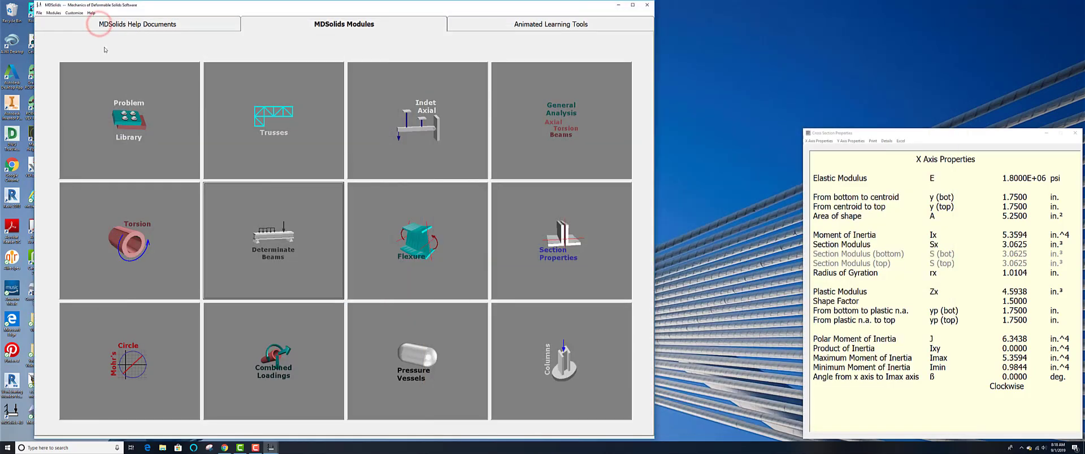
Step: Reopen the rectangle in the Section Properties module, change its elastic modulus to Wood-White Spruce and recompute
{"action": "left_click", "coordinate": [566, 239]}
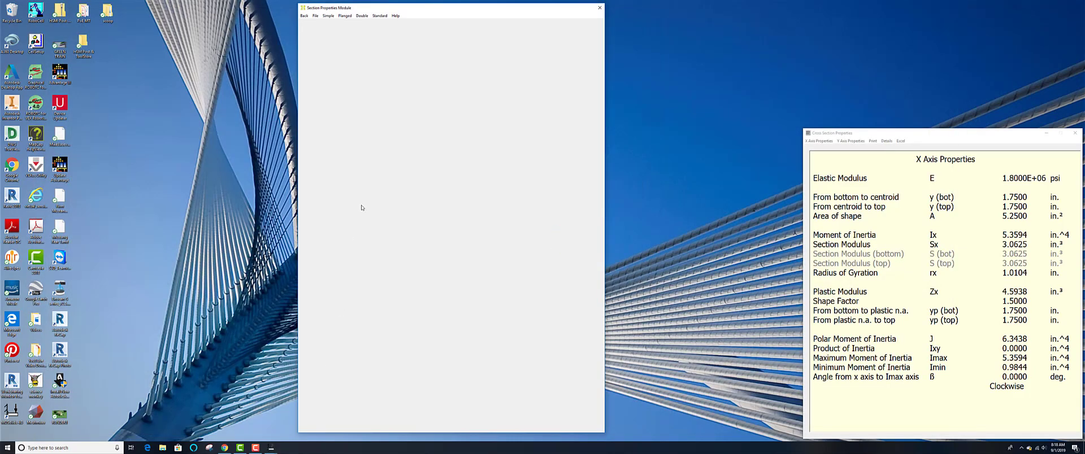
{"action": "left_click", "coordinate": [329, 16]}
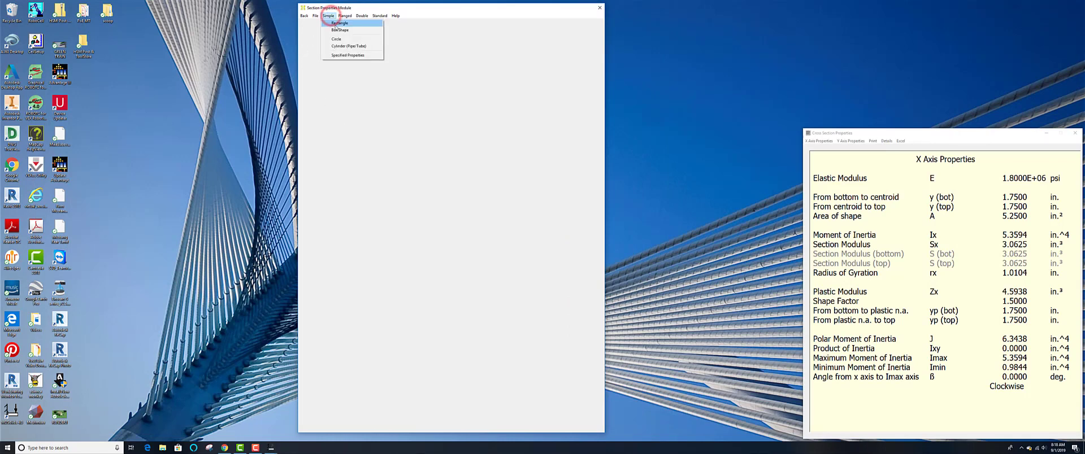
{"action": "left_click", "coordinate": [338, 23]}
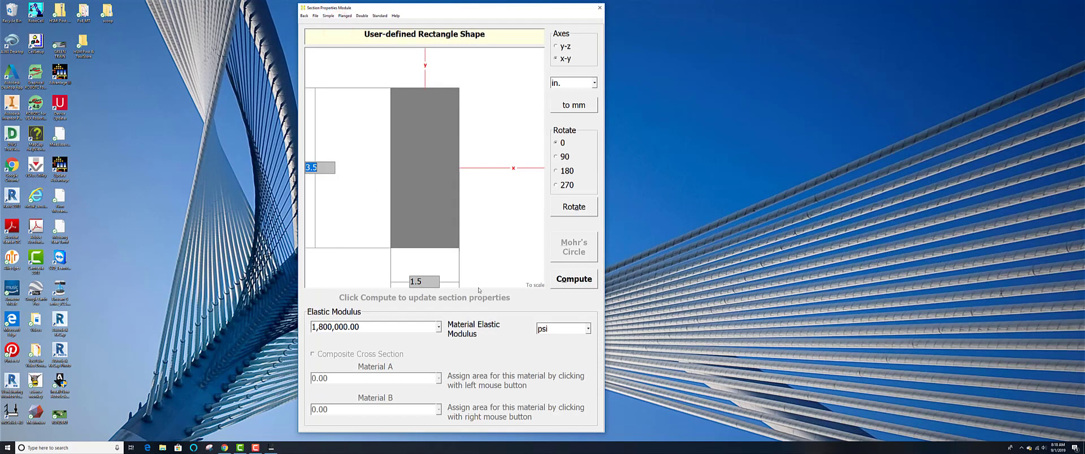
{"action": "left_click", "coordinate": [438, 328]}
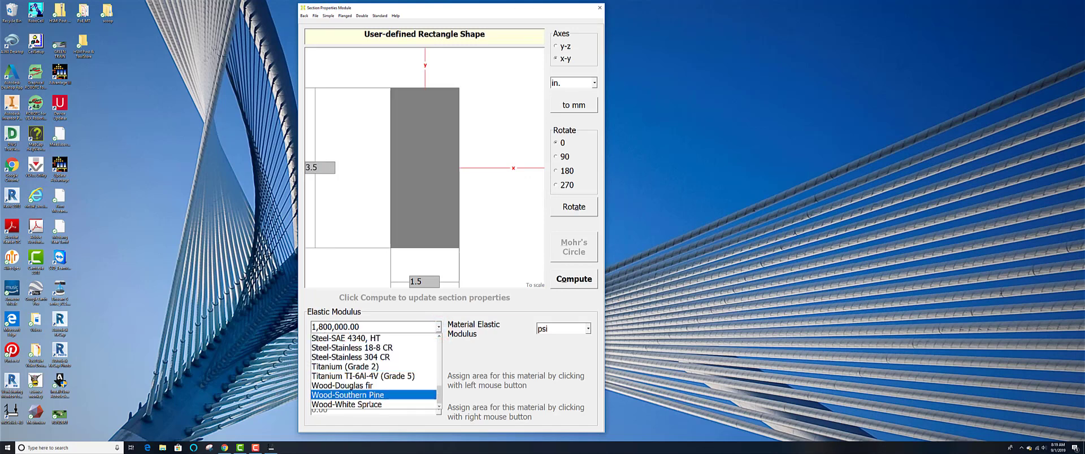
{"action": "left_click", "coordinate": [354, 404]}
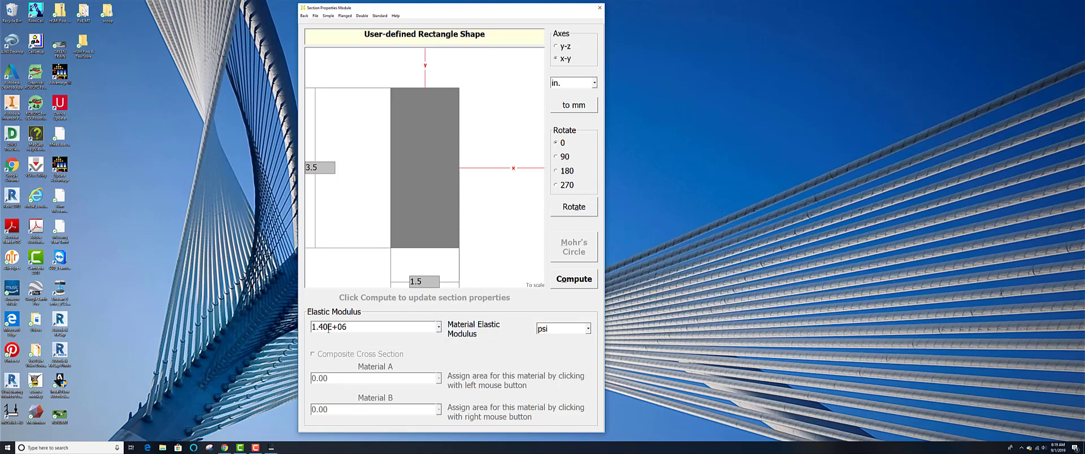
{"action": "left_click", "coordinate": [577, 284]}
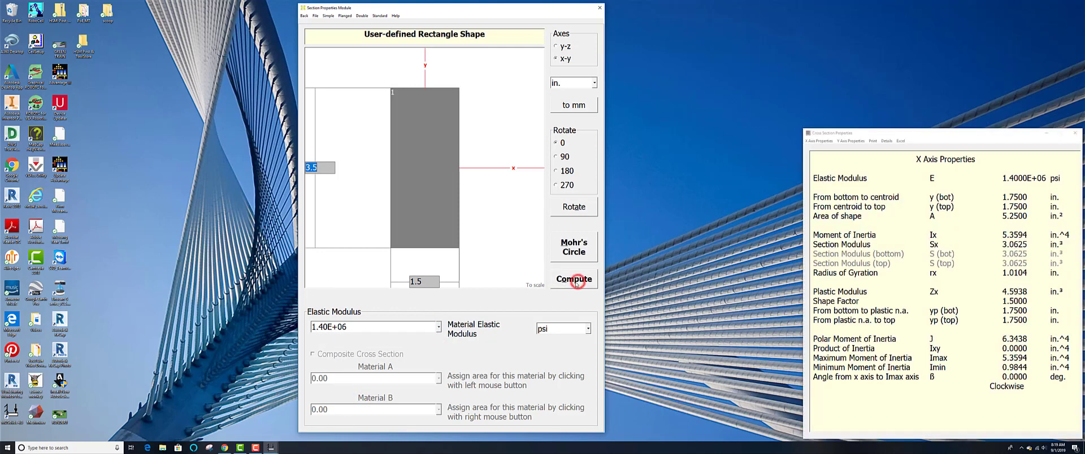
Step: Return to the Determinate Beams module and refresh the beam diagrams with the new section properties
{"action": "left_click", "coordinate": [304, 16]}
{"action": "left_click", "coordinate": [269, 236]}
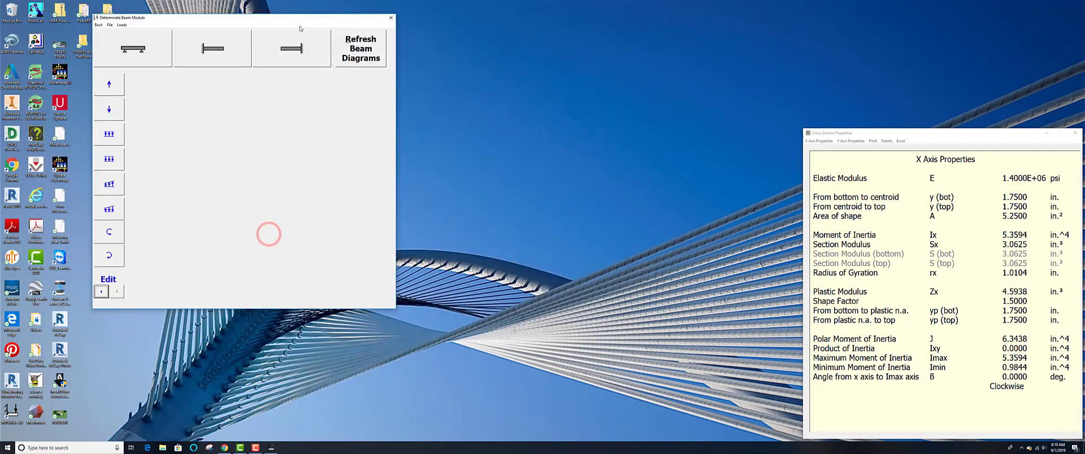
{"action": "left_click", "coordinate": [350, 46]}
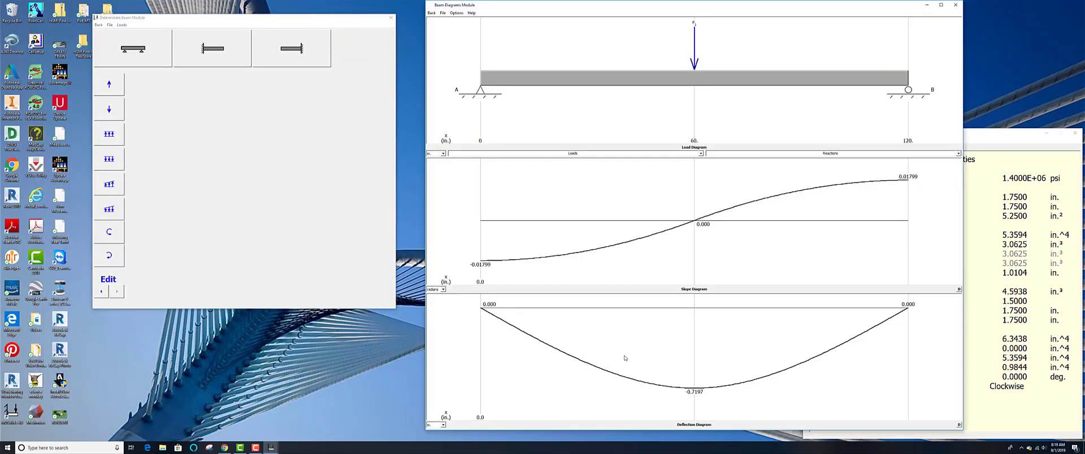